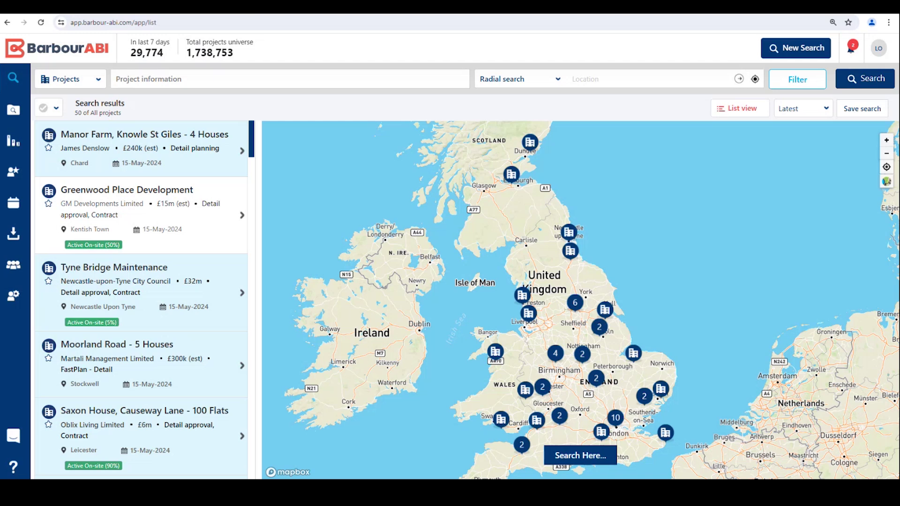
# Step: Switch the search from projects to companies and open the search refinement filters
pyautogui.click(90, 82)
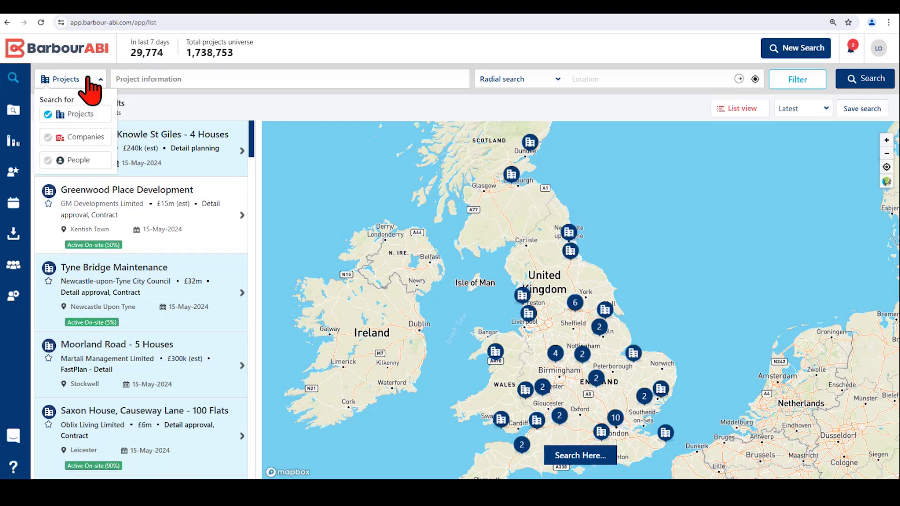
pyautogui.click(73, 137)
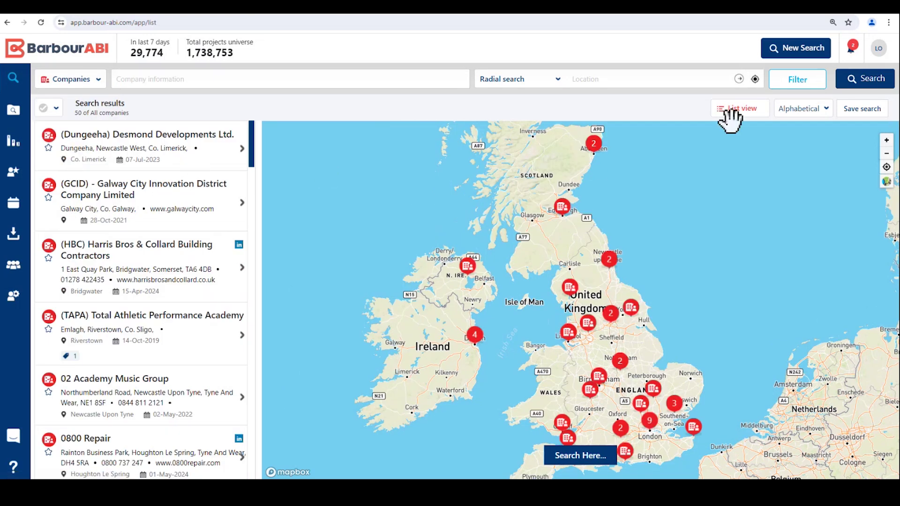
pyautogui.click(795, 81)
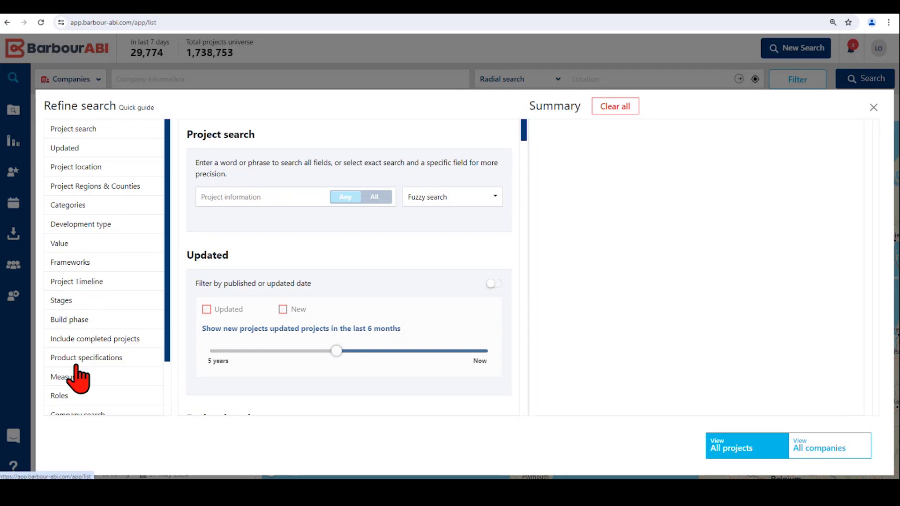
# Step: Include the Contractor role in the Roles filter
pyautogui.click(66, 396)
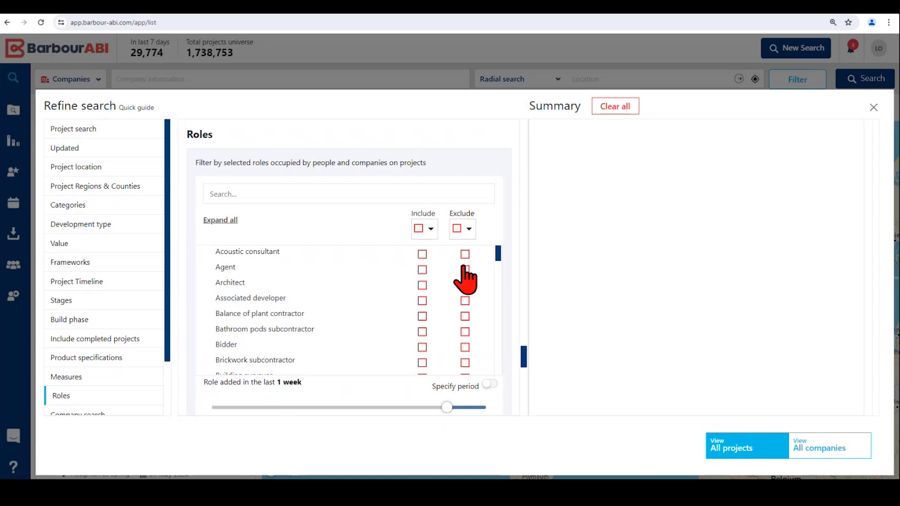
pyautogui.scroll(-3, 498, 258)
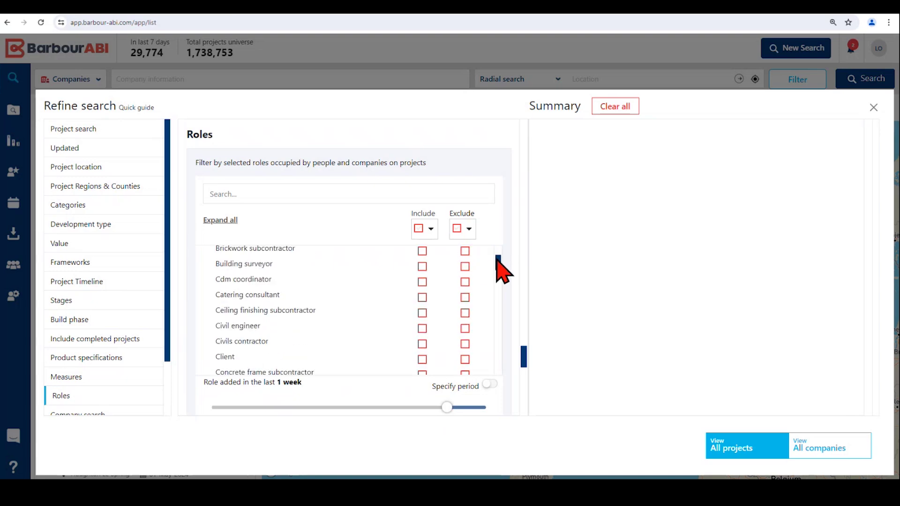
pyautogui.moveTo(497, 260)
pyautogui.mouseDown()
pyautogui.moveTo(499, 268)
pyautogui.moveTo(498, 248)
pyautogui.moveTo(498, 269)
pyautogui.mouseUp()
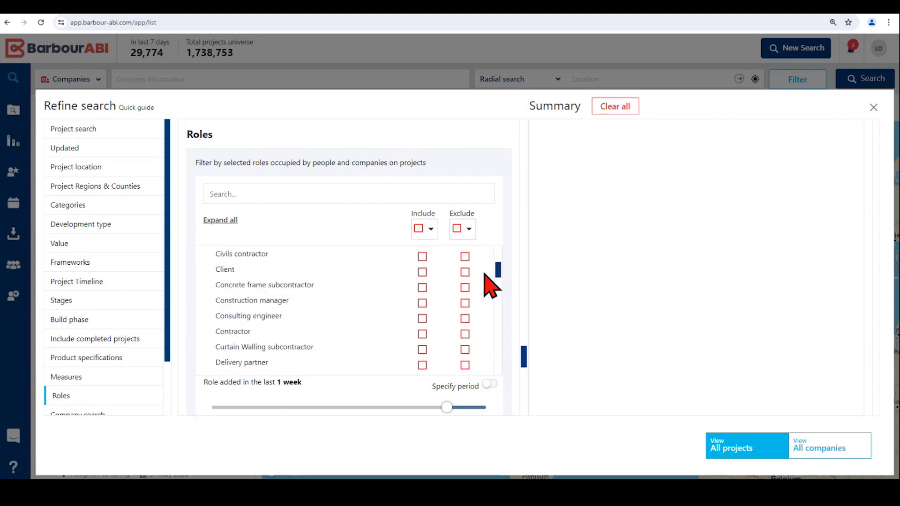
pyautogui.click(422, 334)
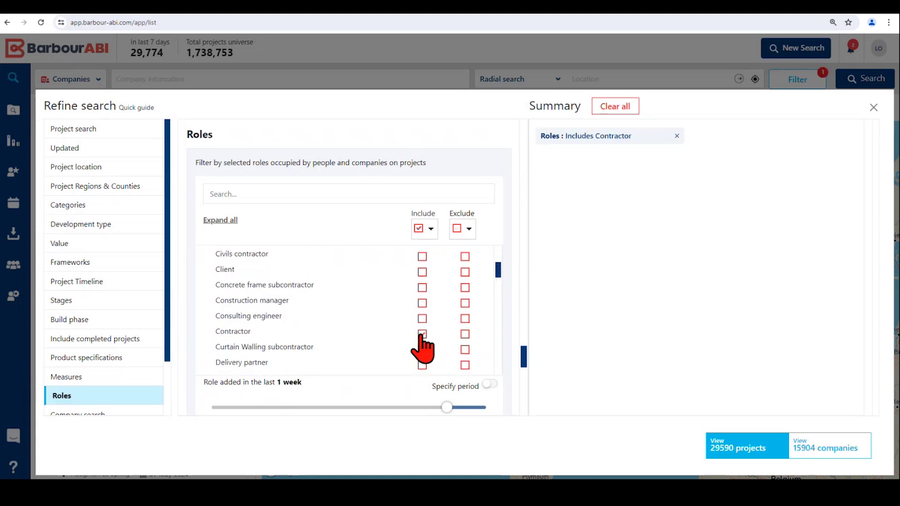
# Step: Try limiting the role-added period to the last 2 months, and switch that period filter off again
pyautogui.scroll(-1, 526, 361)
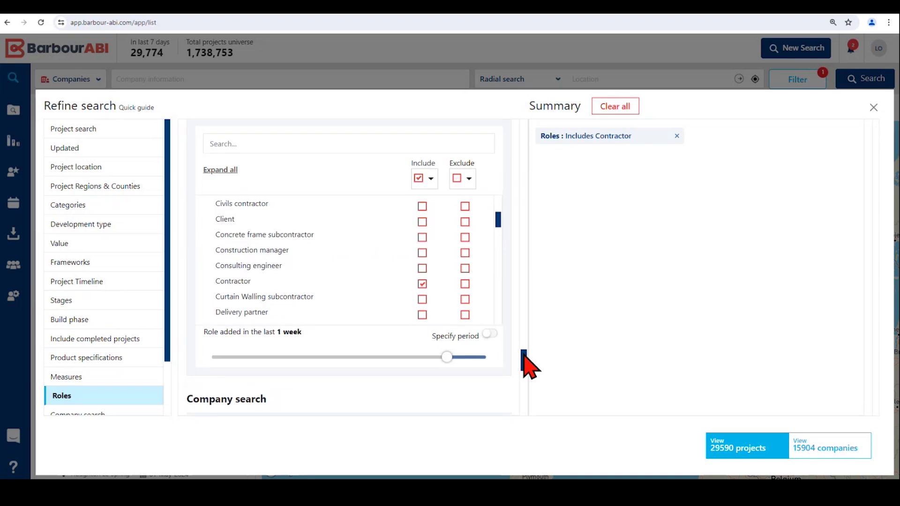
pyautogui.click(490, 335)
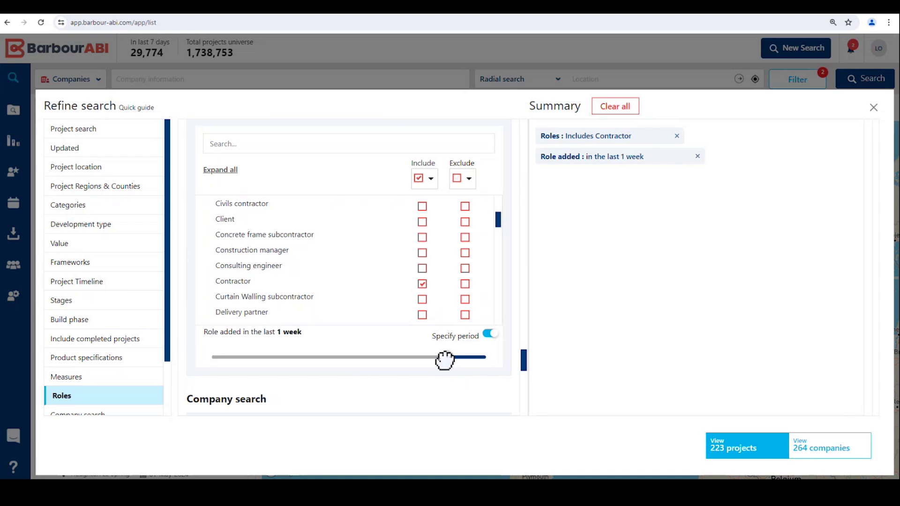
pyautogui.moveTo(447, 358); pyautogui.dragTo(338, 362)
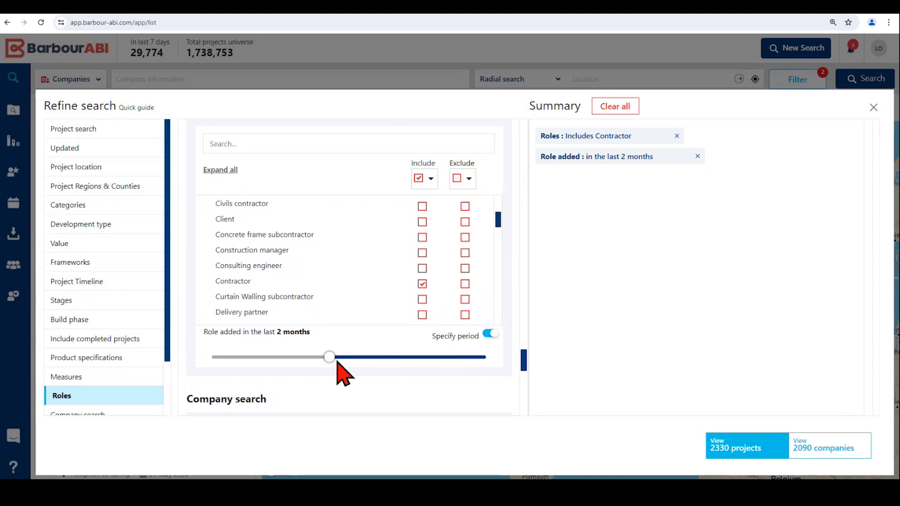
pyautogui.click(490, 335)
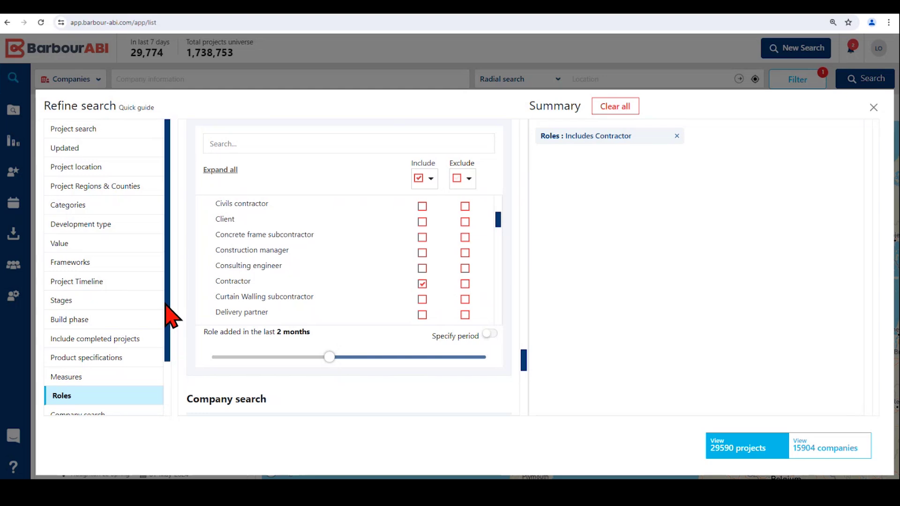
# Step: Review the filter options for company location and for company regions and counties
pyautogui.moveTo(168, 312); pyautogui.dragTo(170, 370)
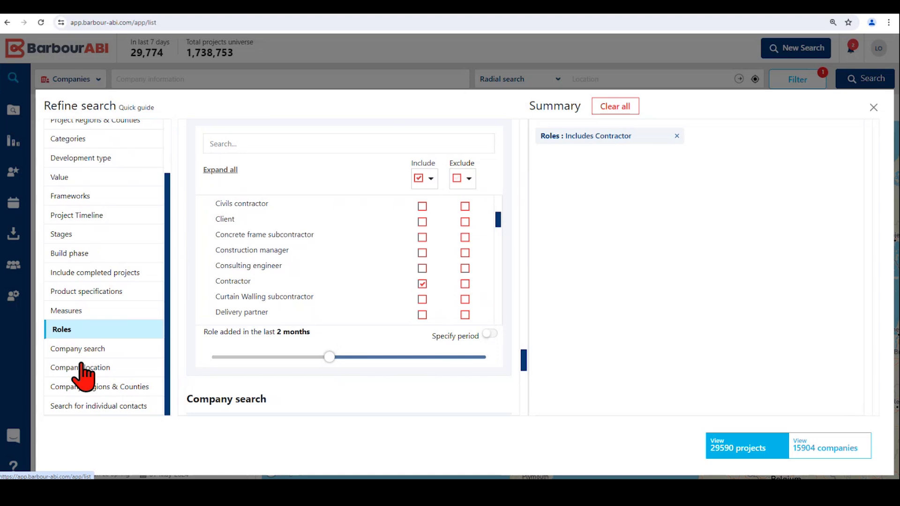
pyautogui.click(81, 366)
pyautogui.scroll(-2, 524, 394)
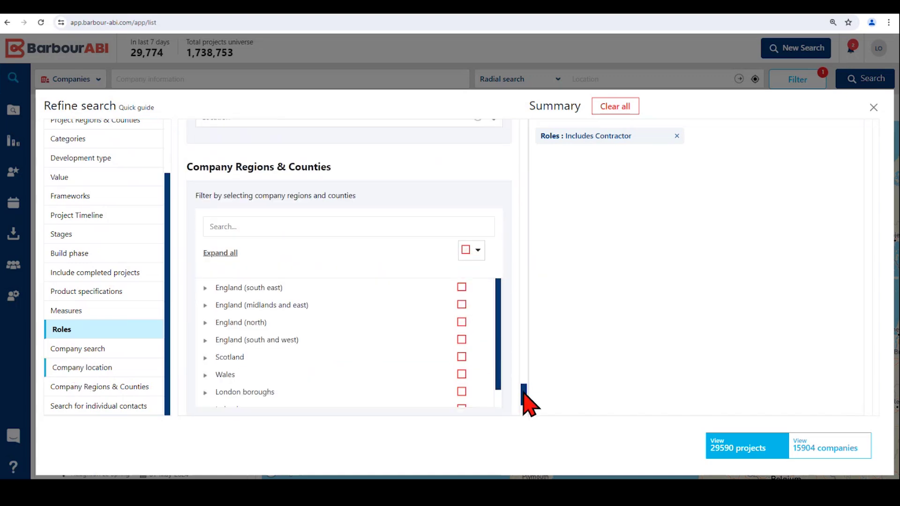
pyautogui.scroll(-1, 524, 403)
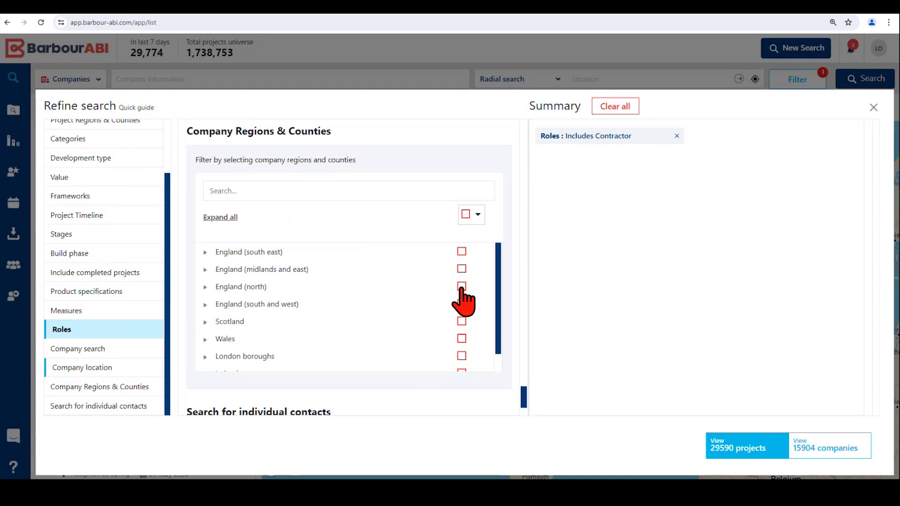
# Step: Restrict the project regions and counties to England (north)
pyautogui.scroll(3, 169, 164)
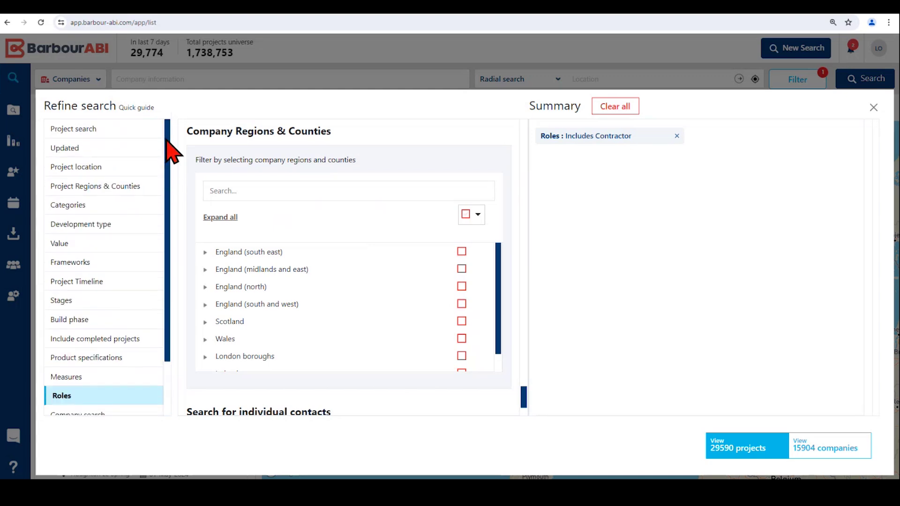
pyautogui.click(79, 167)
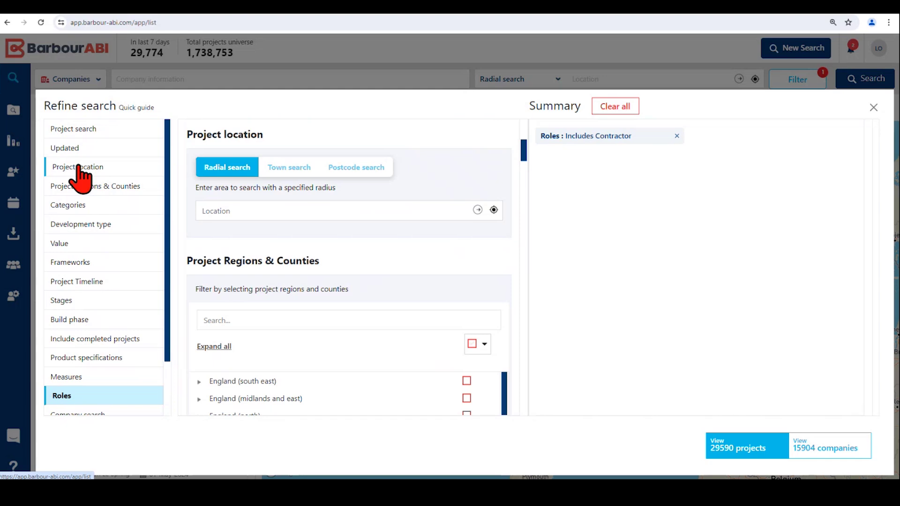
pyautogui.moveTo(521, 153); pyautogui.dragTo(523, 157)
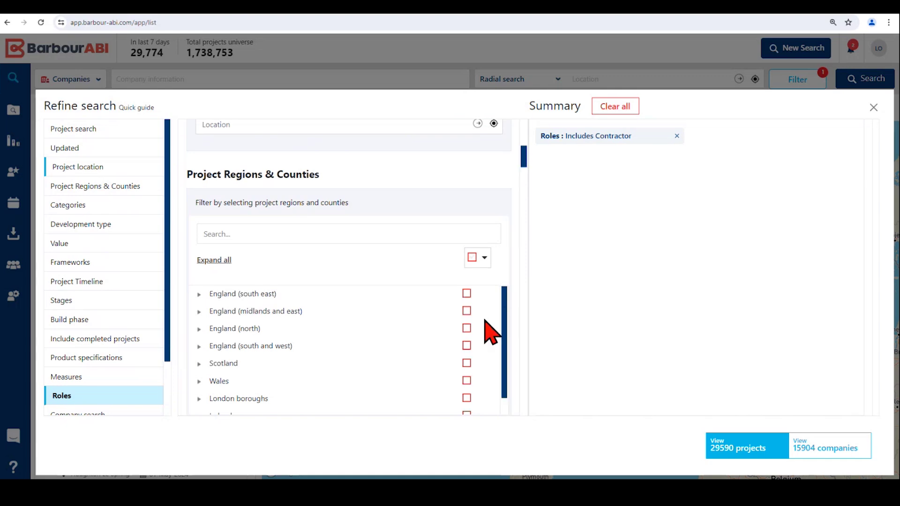
pyautogui.click(466, 328)
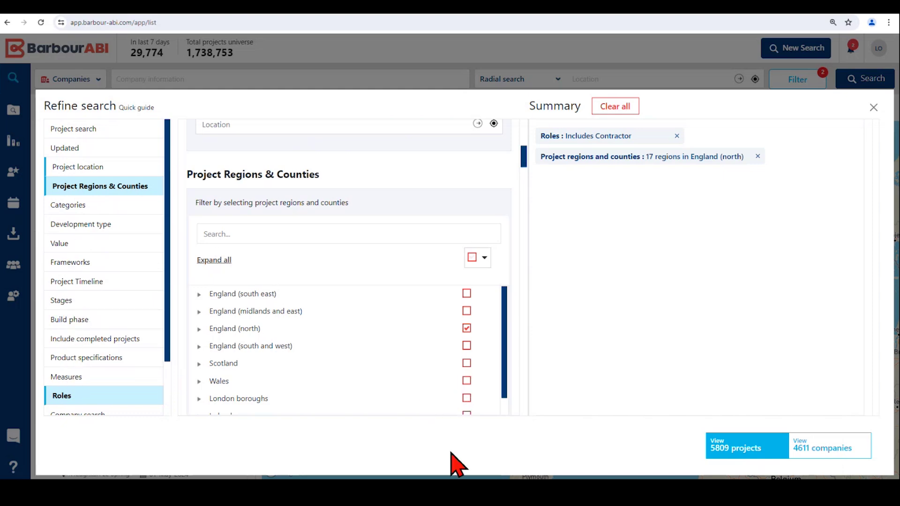
# Step: Enable the published or updated date filter for both updated and new projects in the last 6 months
pyautogui.click(86, 129)
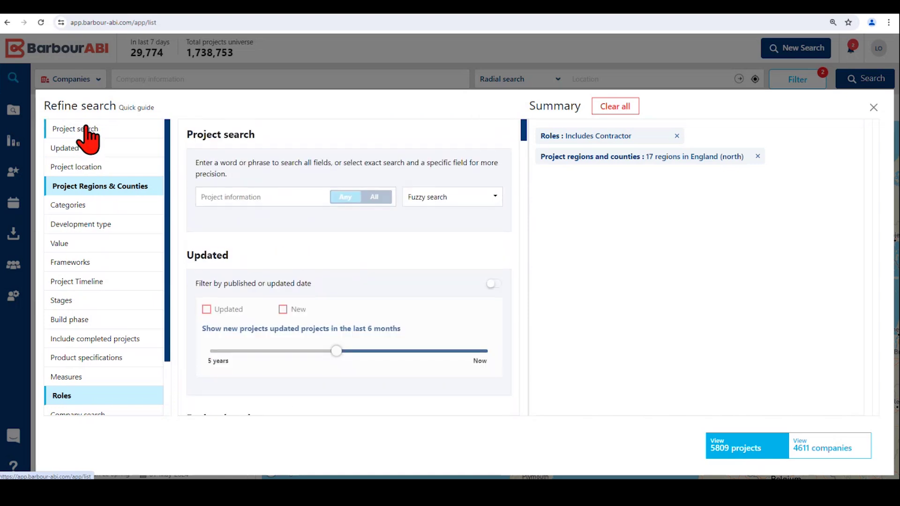
pyautogui.click(87, 148)
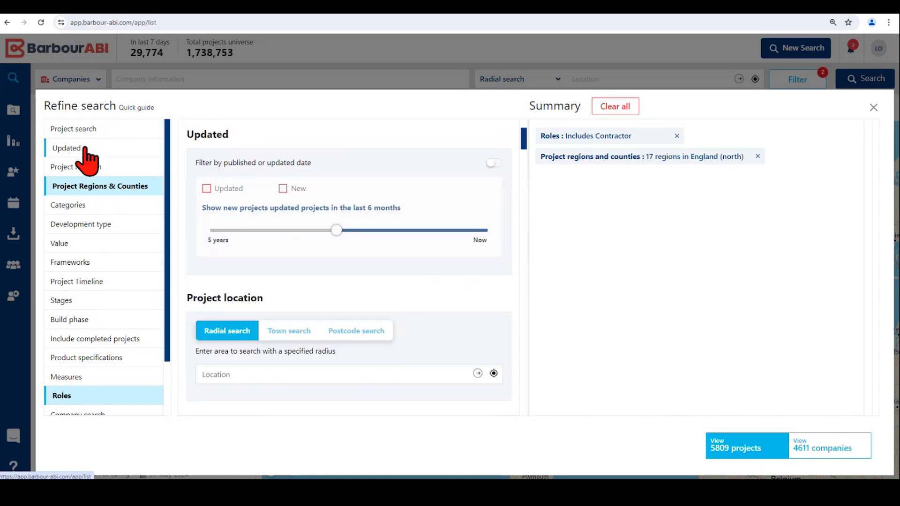
pyautogui.click(492, 163)
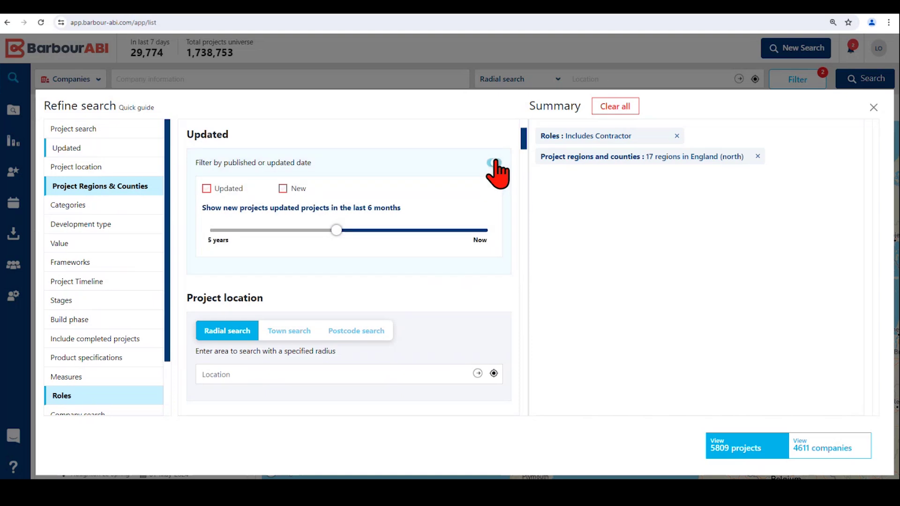
pyautogui.click(206, 189)
pyautogui.click(283, 188)
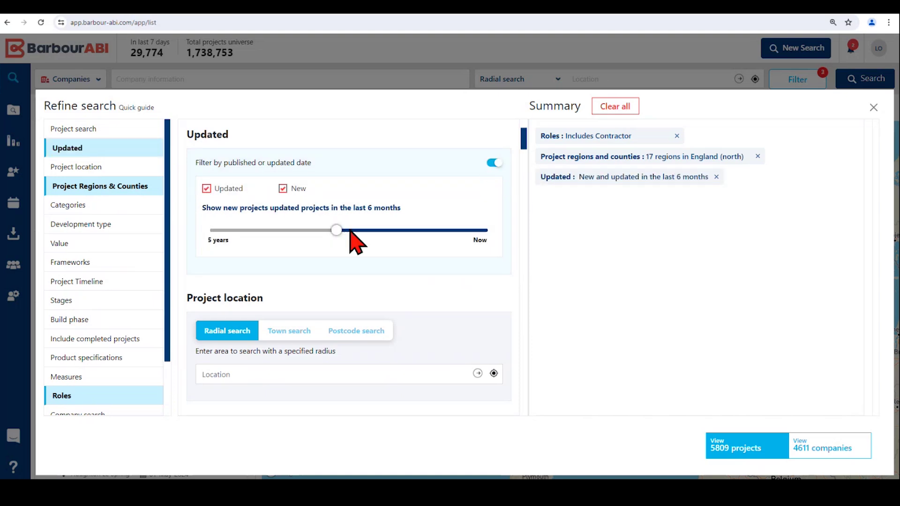
pyautogui.moveTo(336, 230)
pyautogui.mouseDown()
pyautogui.moveTo(372, 231)
pyautogui.moveTo(346, 235)
pyautogui.mouseUp()
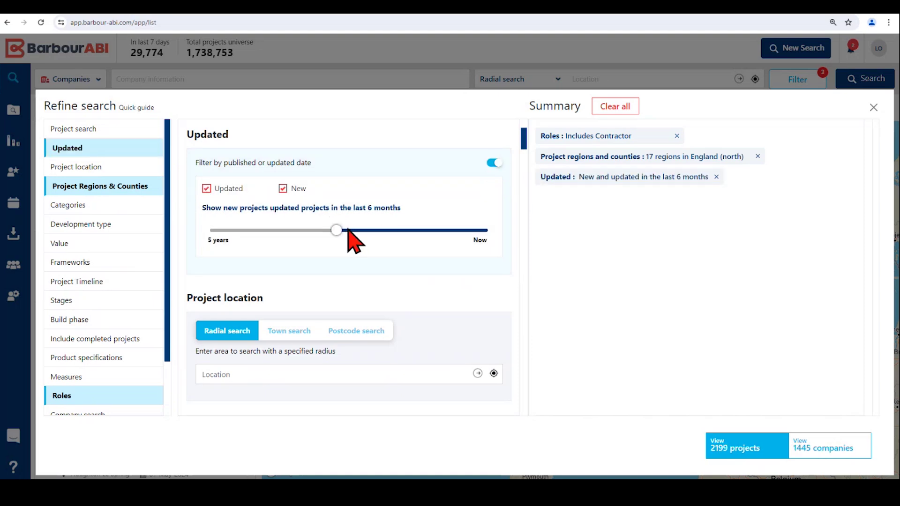
# Step: Include the Commercial & retail, Medical & healthcare and Education categories, and check the subcategories under Commercial & retail
pyautogui.click(115, 207)
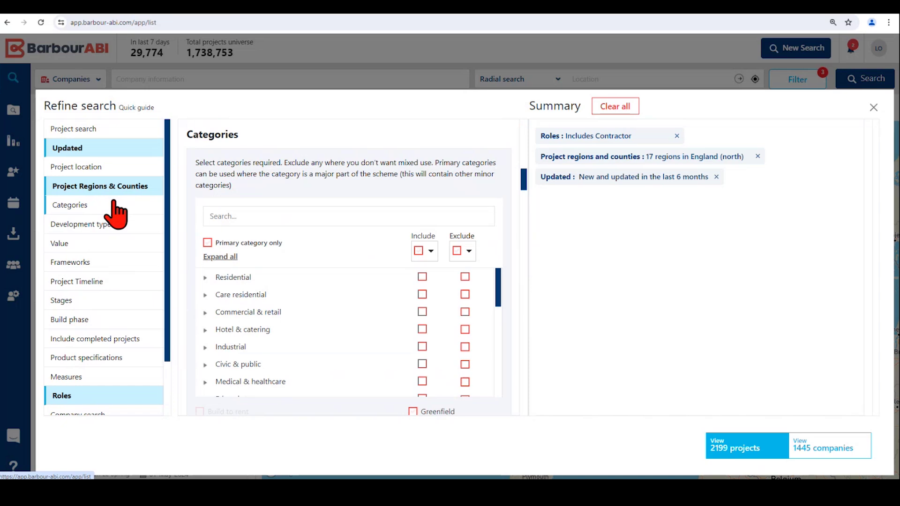
pyautogui.click(423, 311)
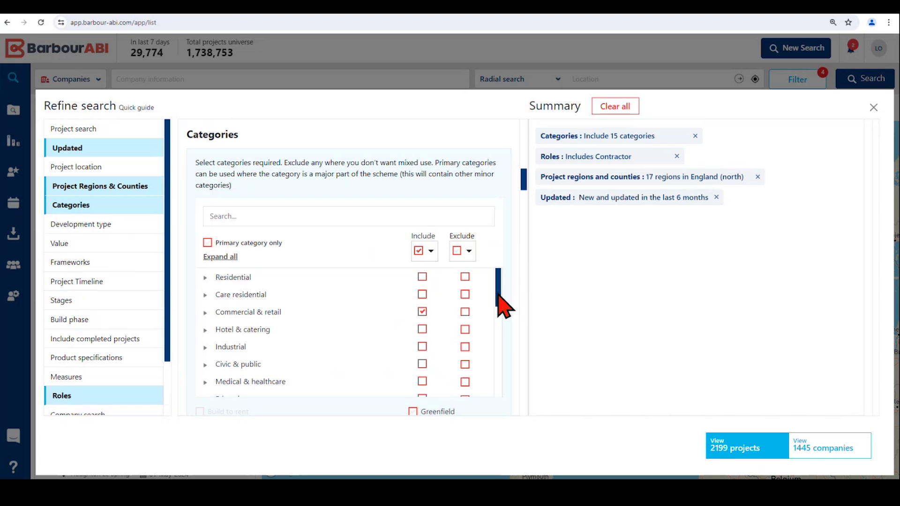
pyautogui.scroll(-1, 504, 307)
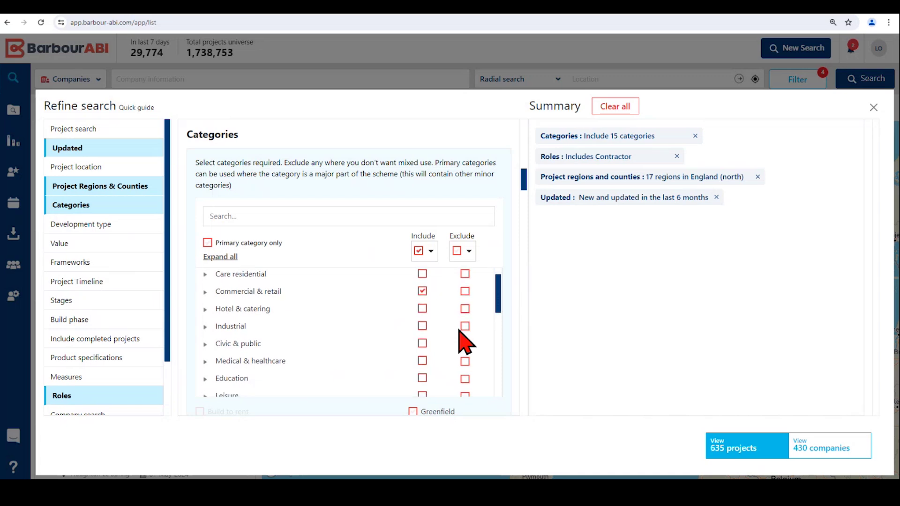
pyautogui.click(422, 361)
pyautogui.click(423, 378)
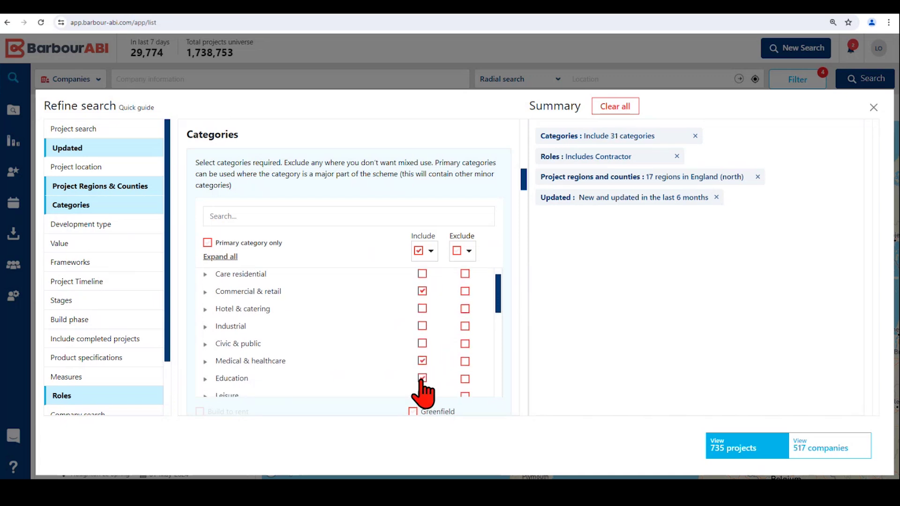
pyautogui.click(205, 292)
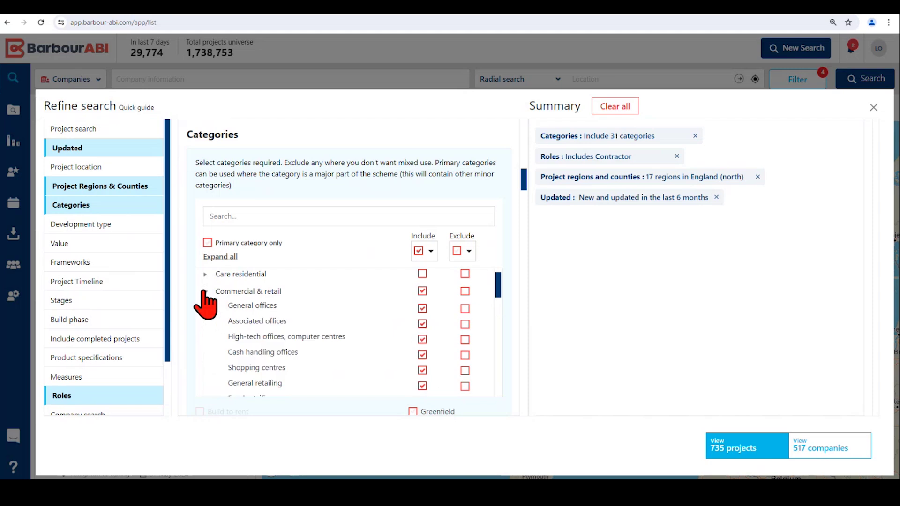
pyautogui.click(206, 292)
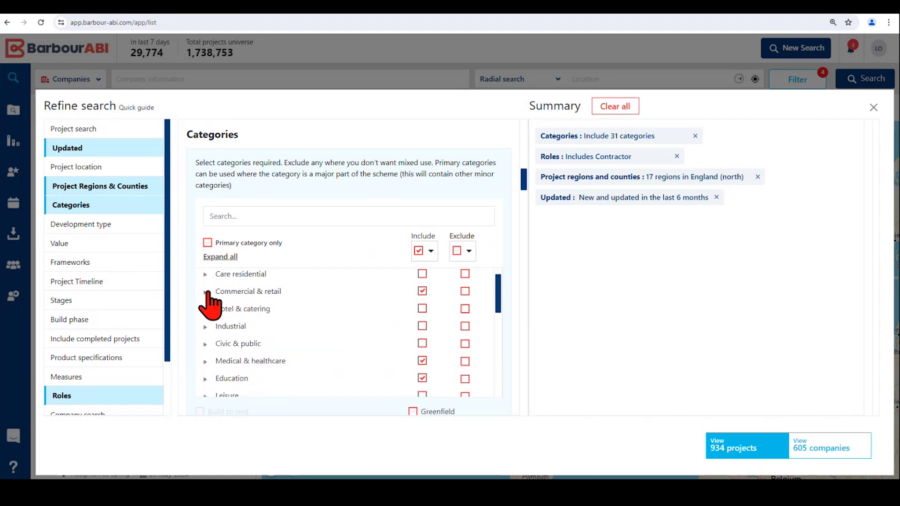
# Step: Set the minimum project value to £1m with no upper limit
pyautogui.click(132, 226)
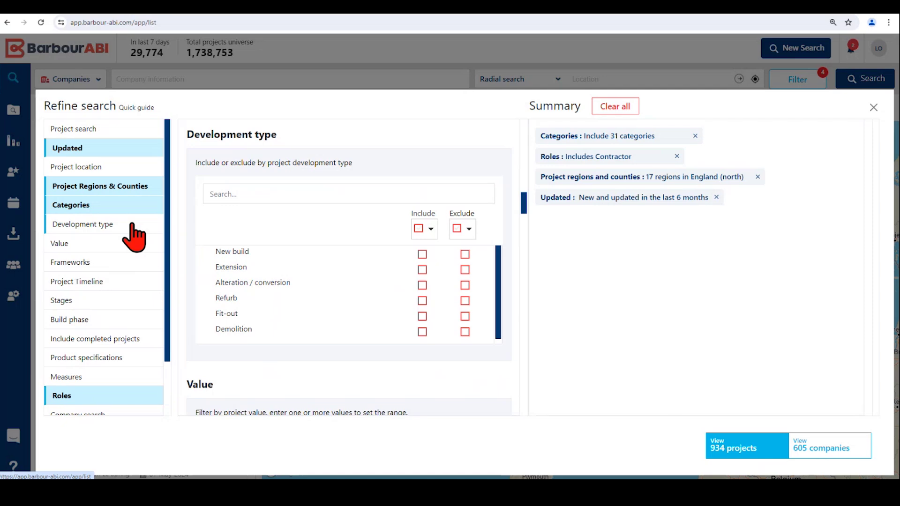
pyautogui.click(124, 244)
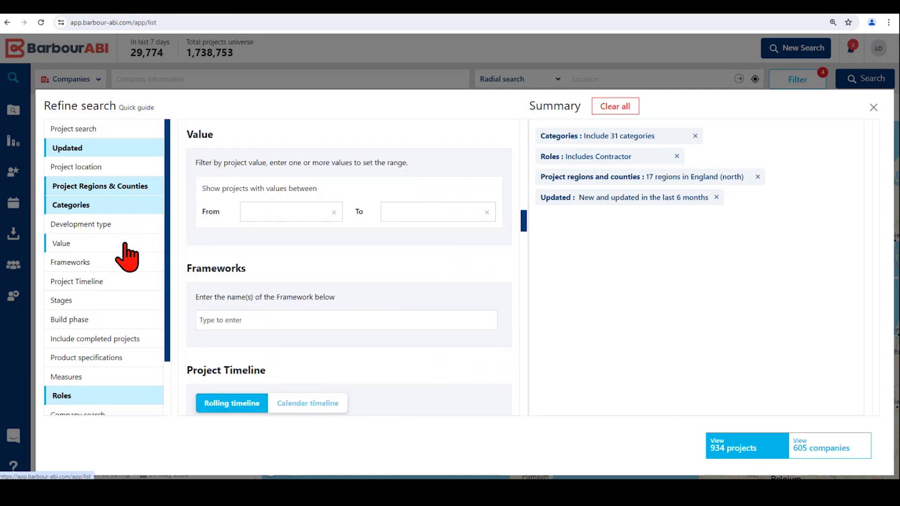
pyautogui.click(279, 214)
pyautogui.write('1')
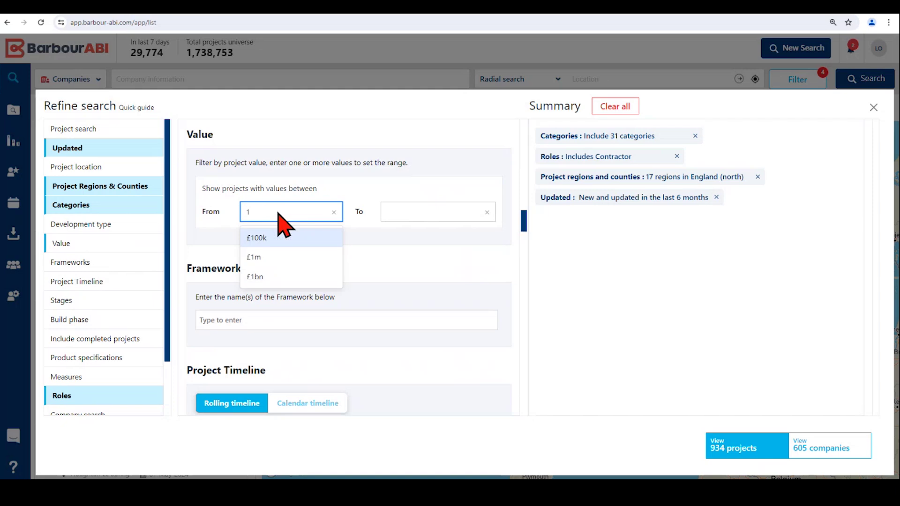
pyautogui.click(268, 257)
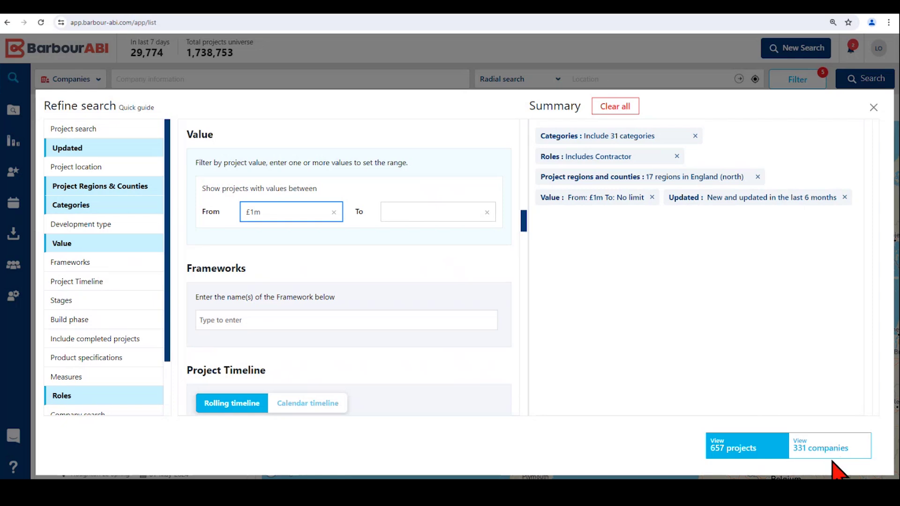
# Step: Enable the rolling timeline filter for construction started between today or due to start 1 year in the future
pyautogui.click(92, 282)
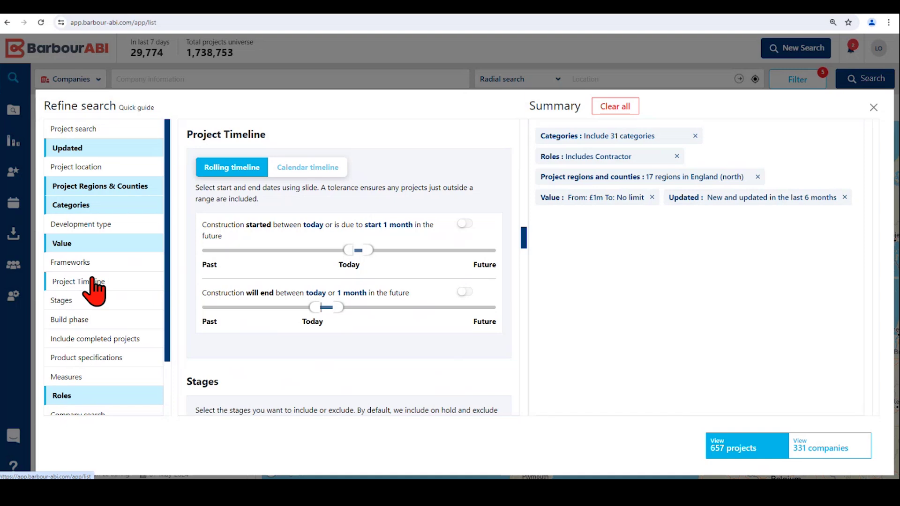
pyautogui.click(466, 224)
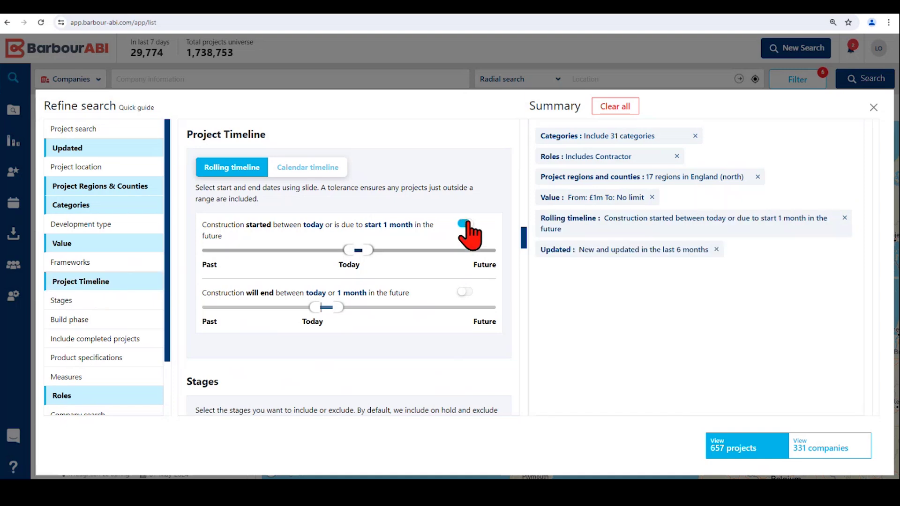
pyautogui.moveTo(368, 250); pyautogui.dragTo(416, 247)
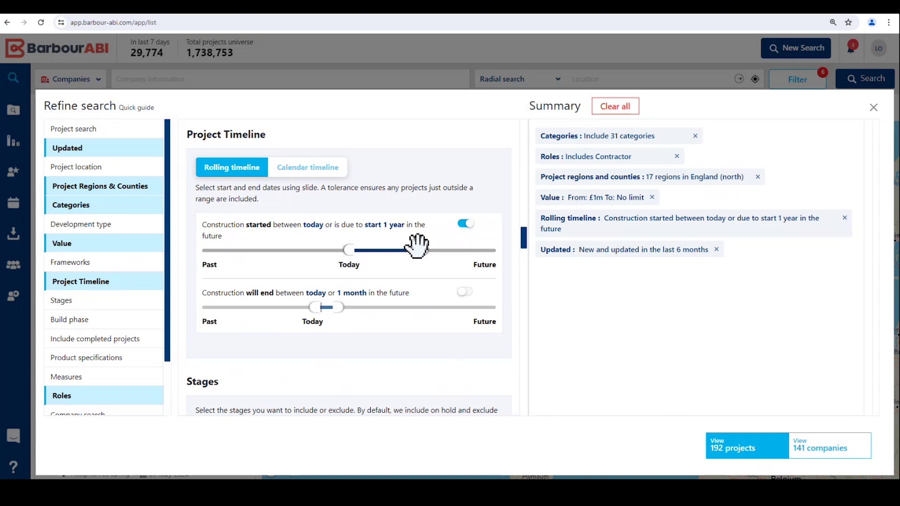
# Step: Show the companies matching the filters and check the sort options for the results without changing the order
pyautogui.click(830, 445)
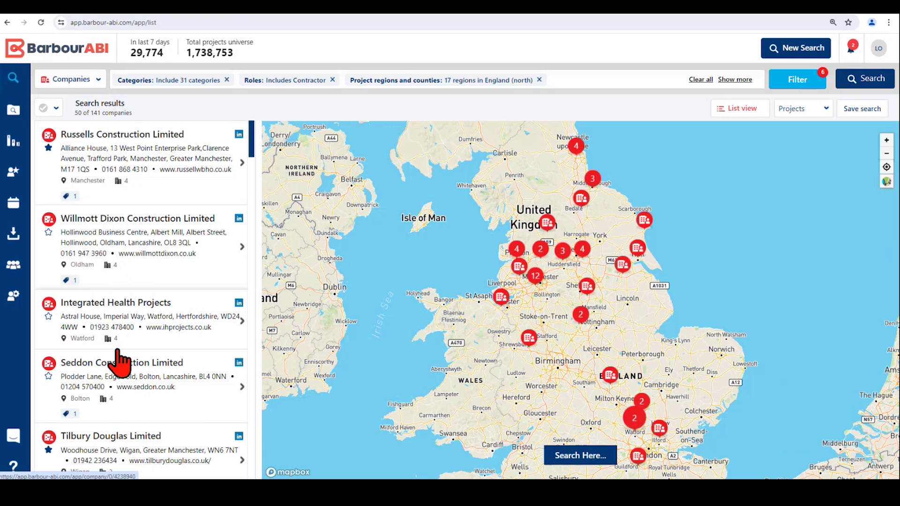
pyautogui.click(822, 111)
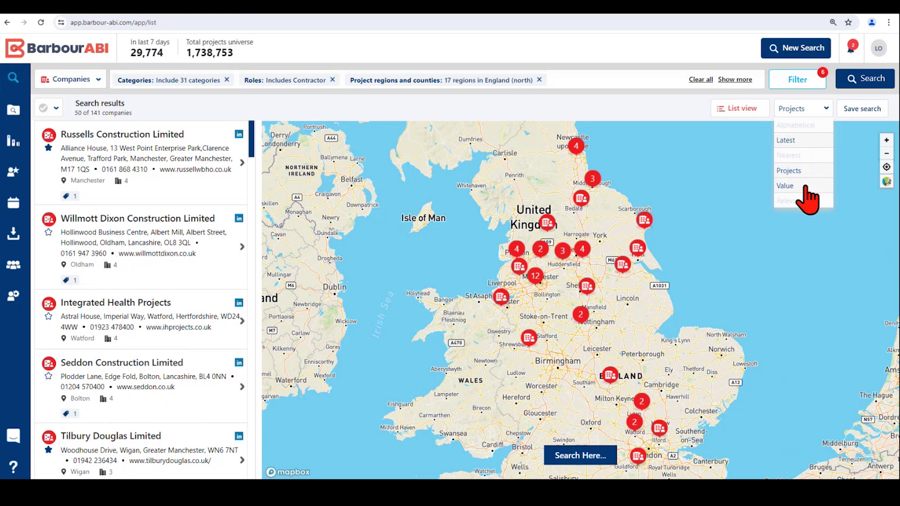
pyautogui.click(779, 243)
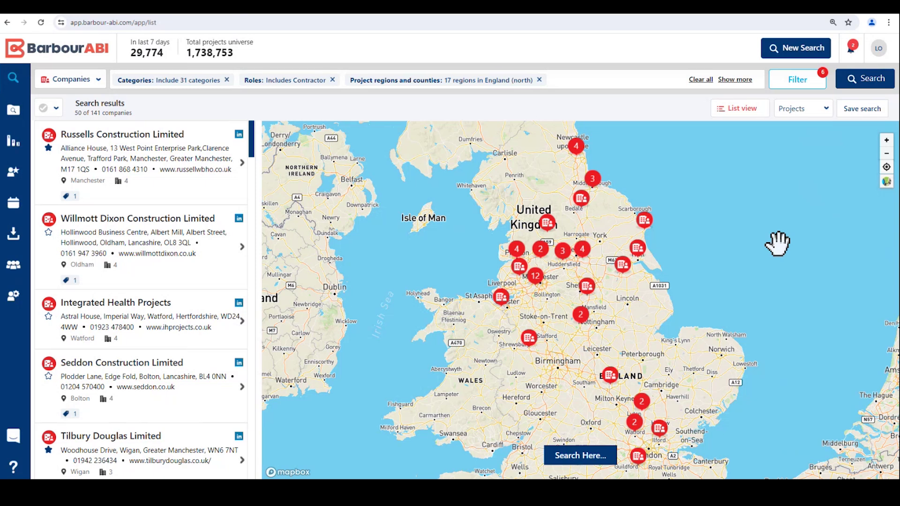
# Step: Save the company search as "Contractors starting next 12m"
pyautogui.click(862, 110)
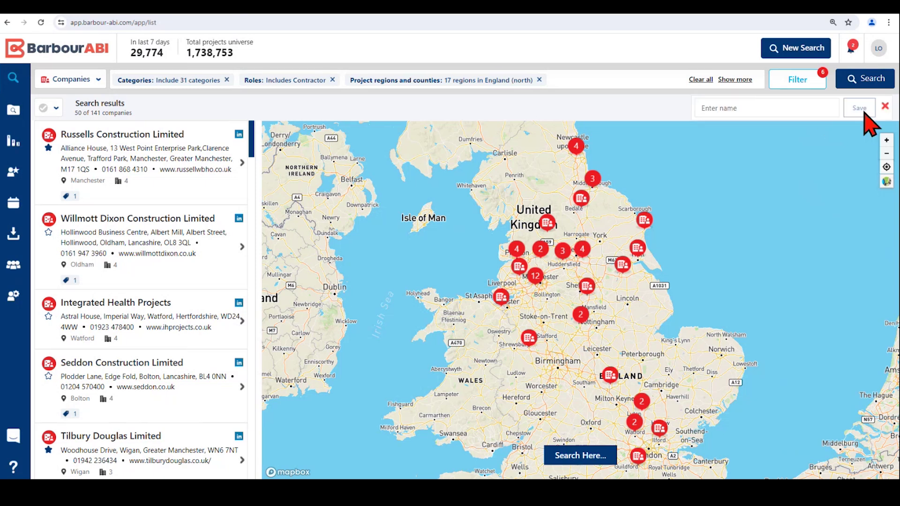
pyautogui.click(800, 98)
pyautogui.write('C')
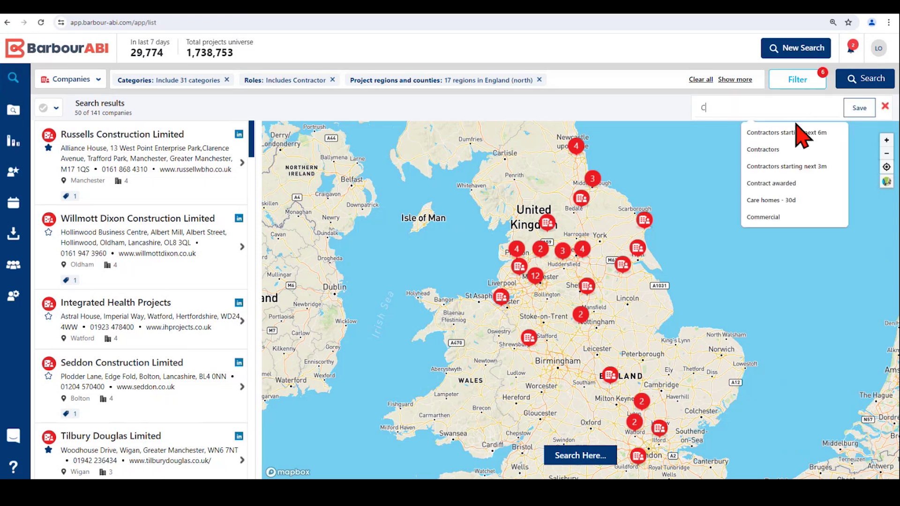
pyautogui.click(797, 132)
pyautogui.press('BackSpace')
pyautogui.press('BackSpace')
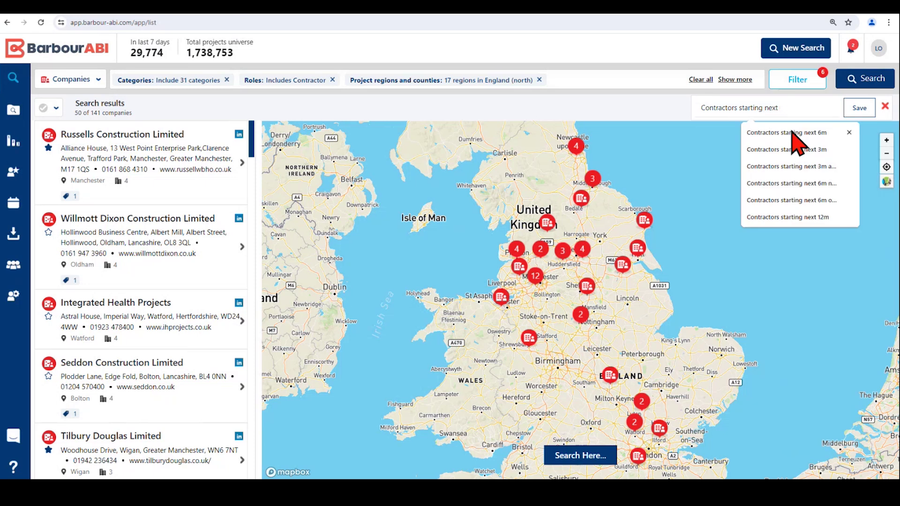
pyautogui.write('12m')
pyautogui.click(795, 132)
pyautogui.click(860, 108)
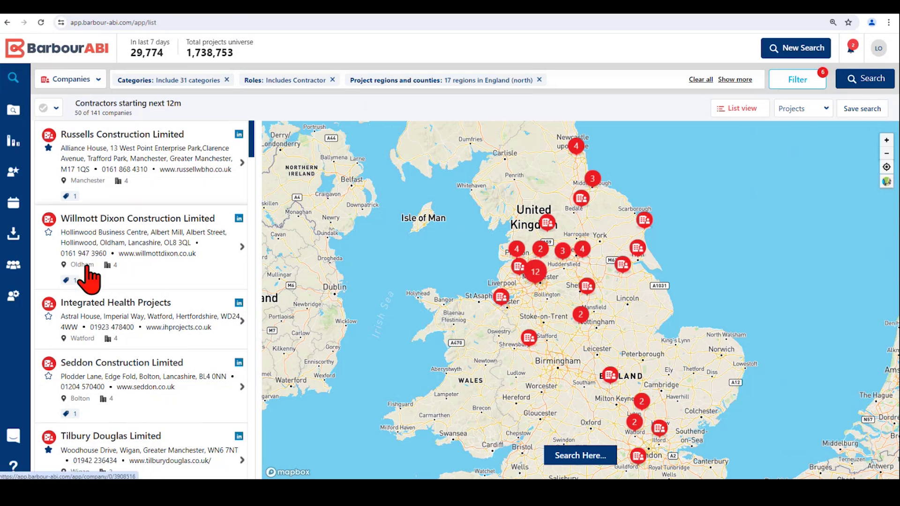
# Step: Review the projects in Russells Construction Limited's company record and return to the search results
pyautogui.click(124, 135)
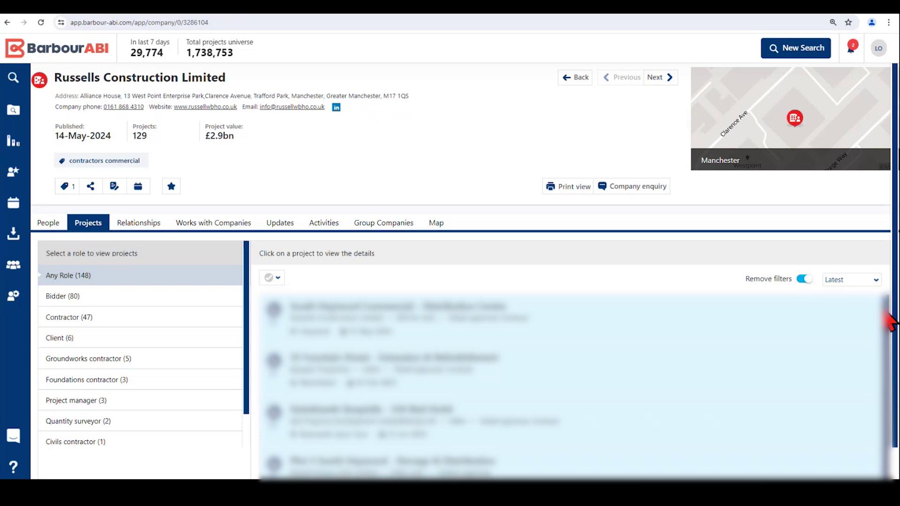
pyautogui.click(578, 77)
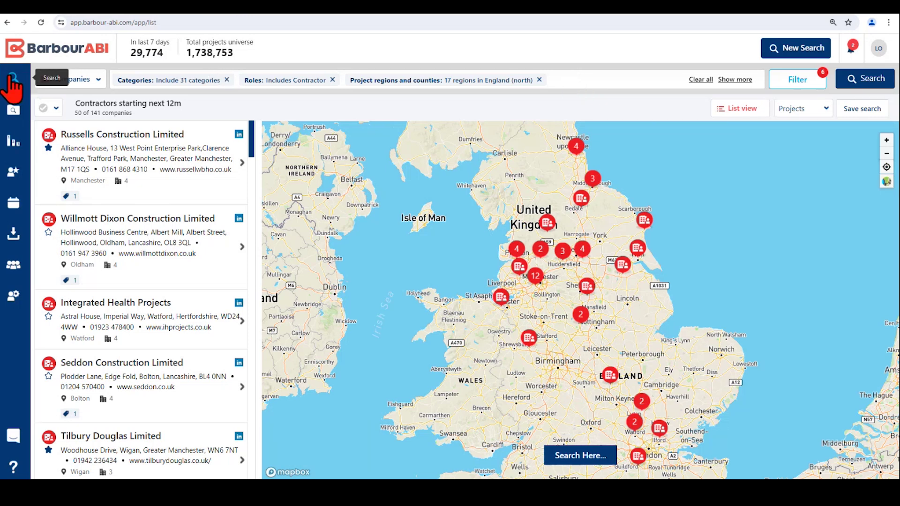
# Step: Open the saved searches and check the notification frequency options for "Contractors starting next 12m" without setting one
pyautogui.click(14, 111)
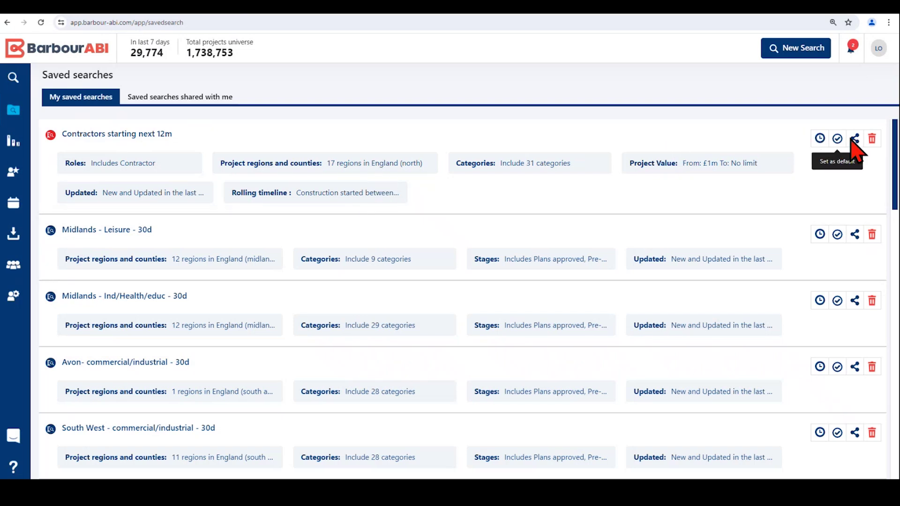
pyautogui.click(820, 139)
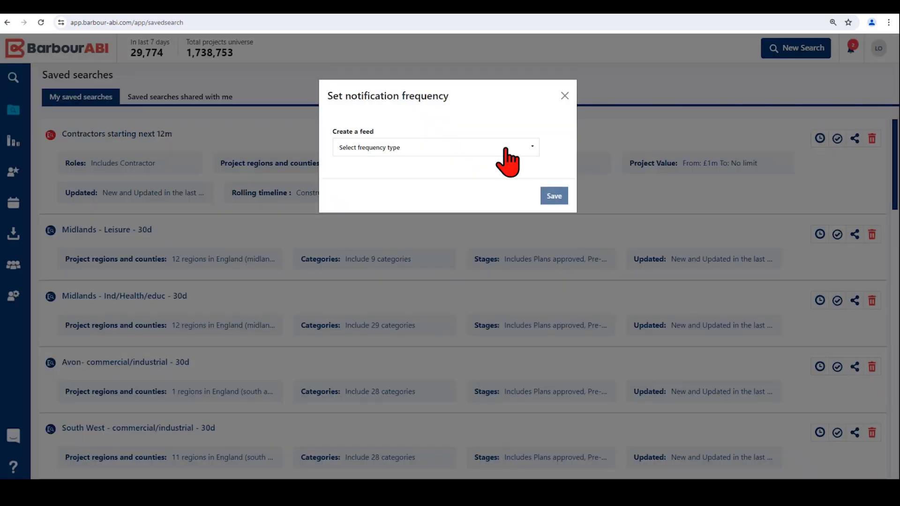
pyautogui.click(507, 149)
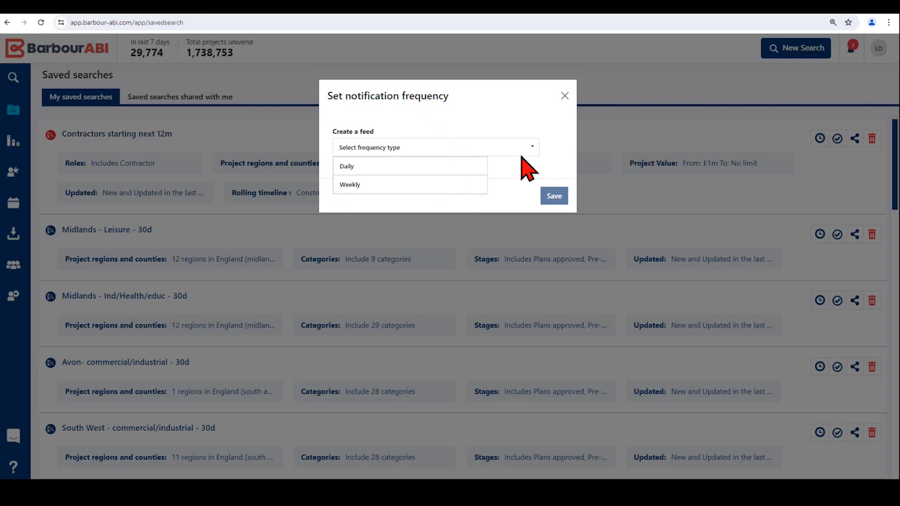
pyautogui.click(565, 96)
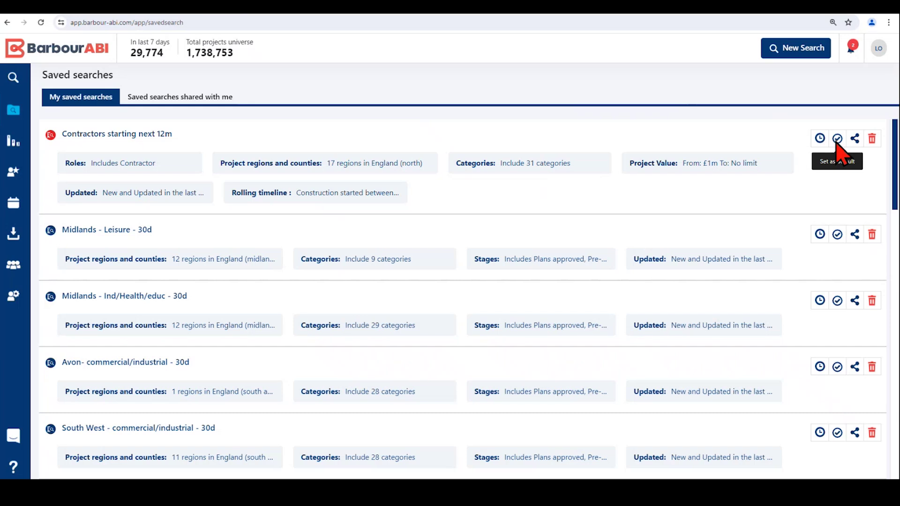
# Step: Check which users and teams the "Contractors starting next 12m" search can be shared with, without sharing it
pyautogui.click(854, 139)
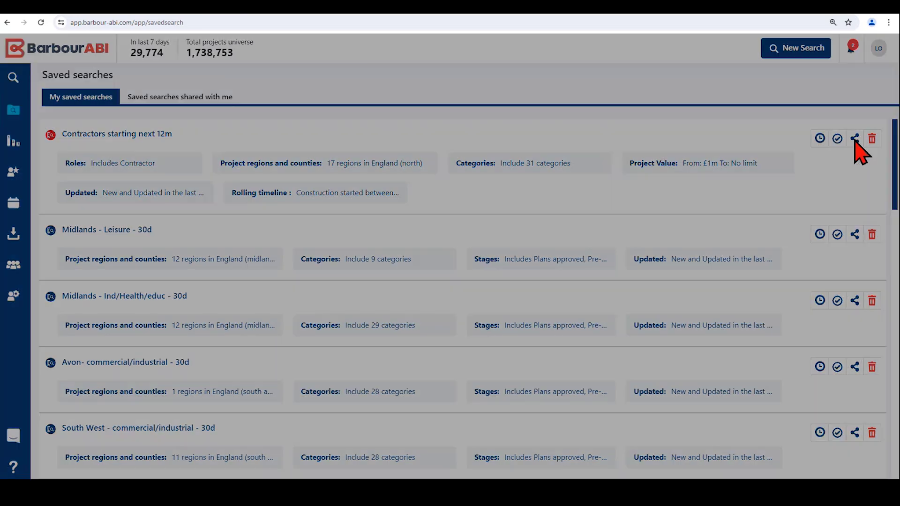
pyautogui.click(491, 128)
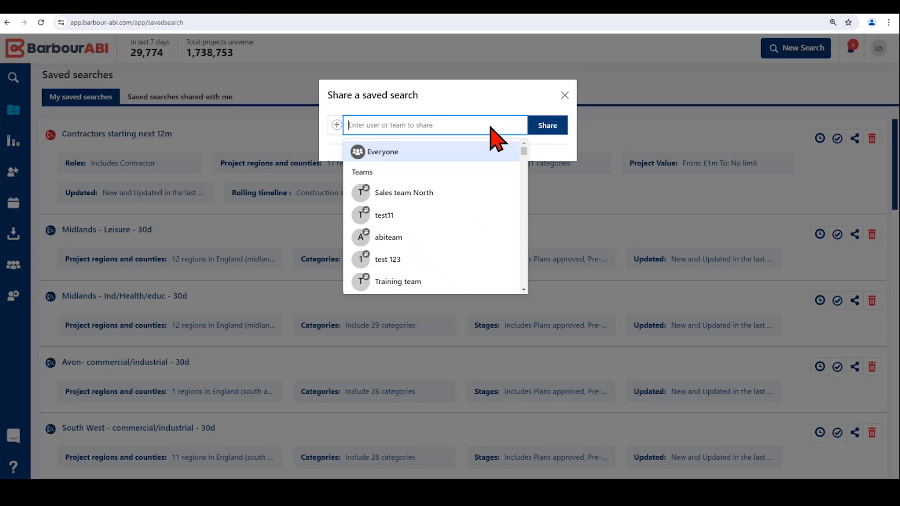
pyautogui.click(564, 95)
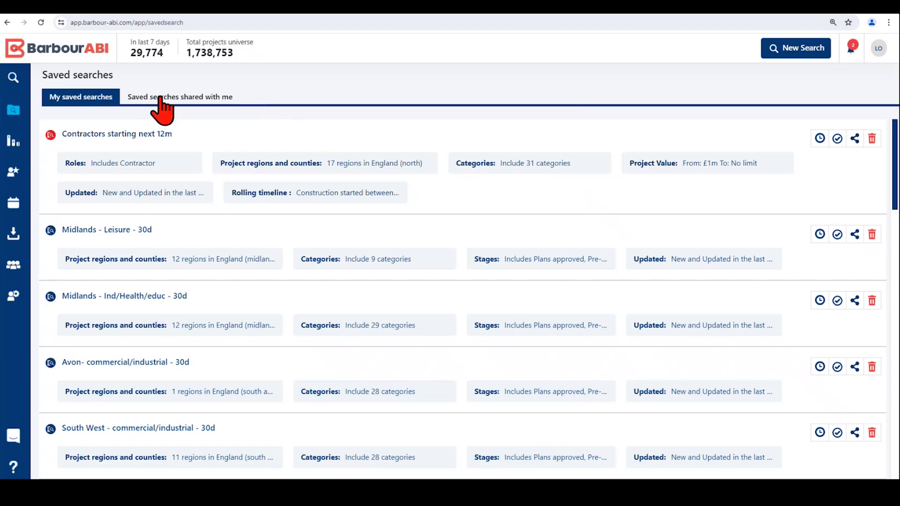
# Step: Delete the saved search "Contractors starting next 12m"
pyautogui.click(872, 140)
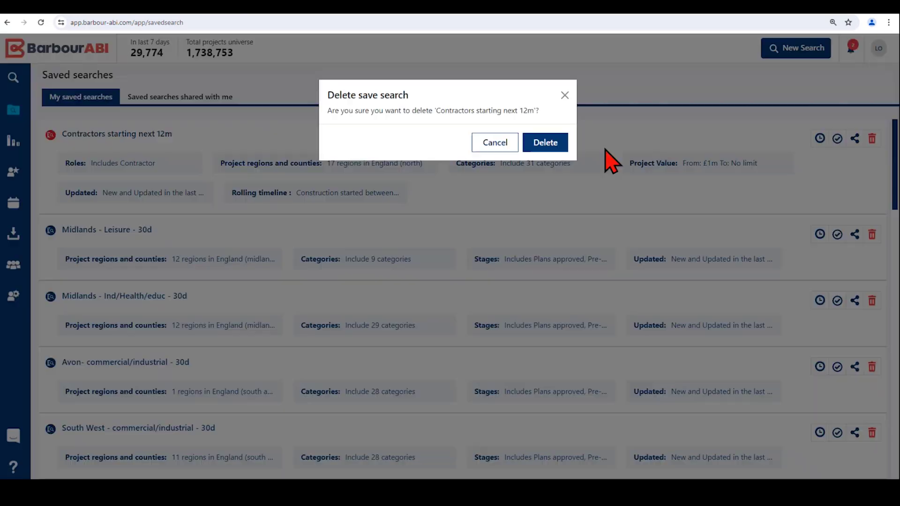
pyautogui.click(549, 147)
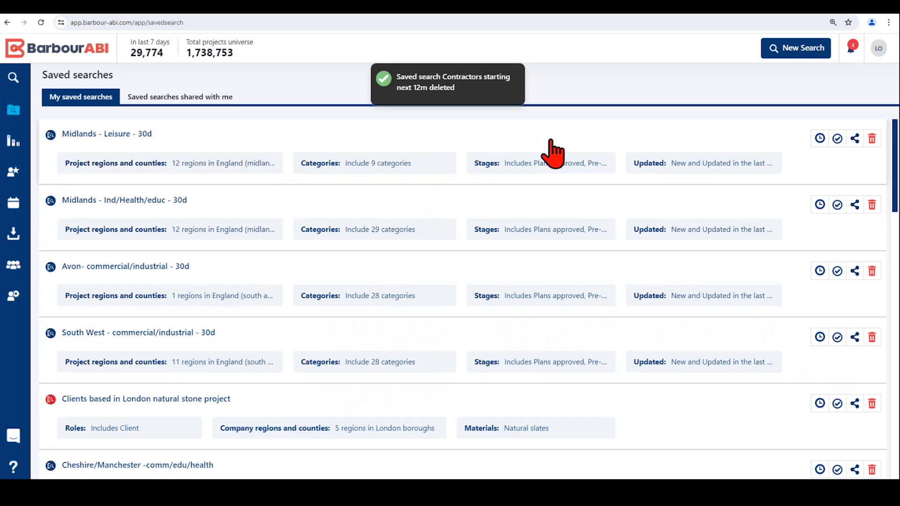